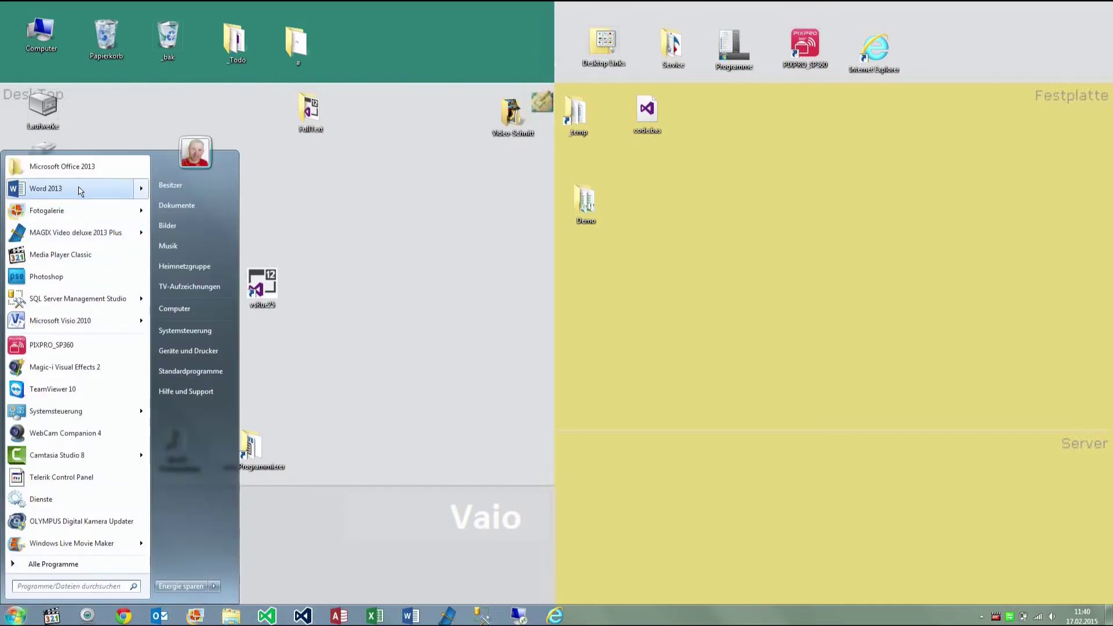
Step: Open Word 2013 from the Microsoft Office 2013 program folder and write "Test Cloud" in the new document
left_click(97, 169)
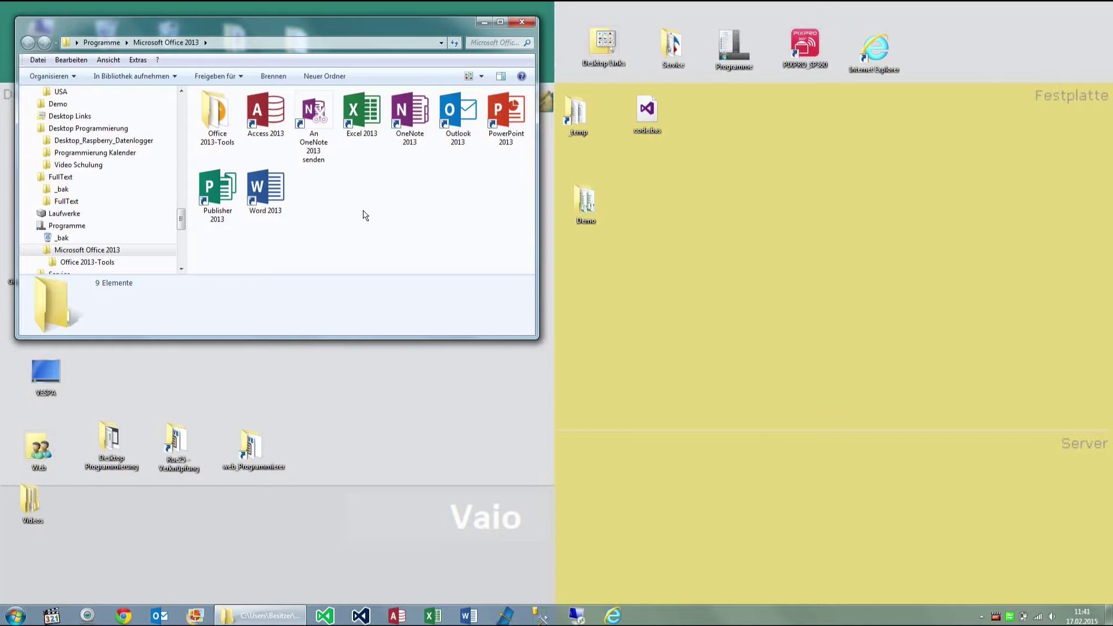
left_click(277, 203)
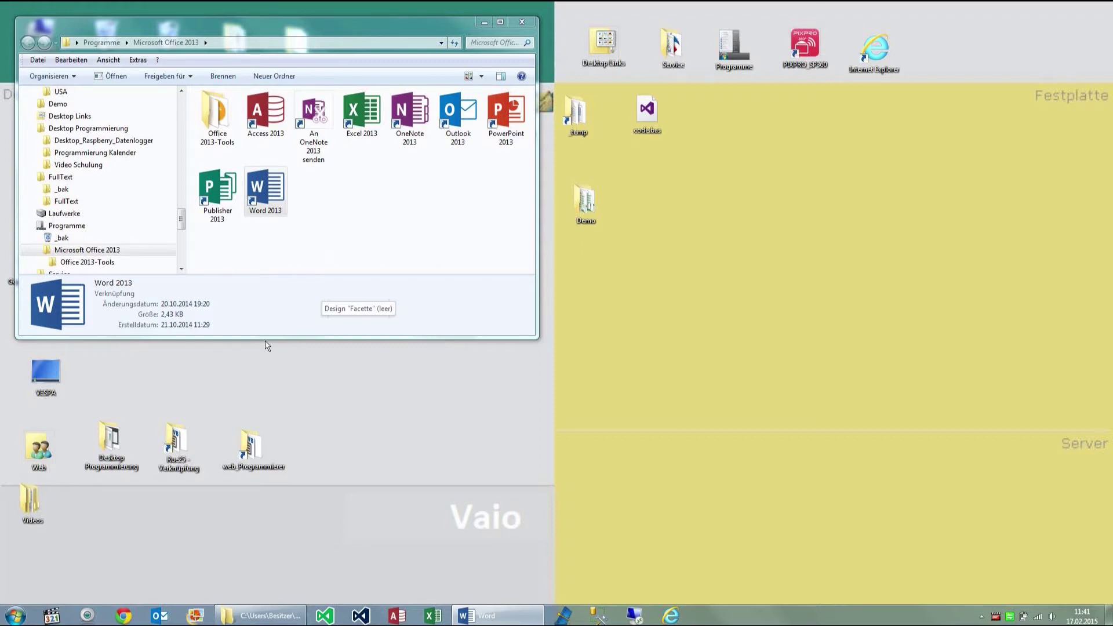
type("t")
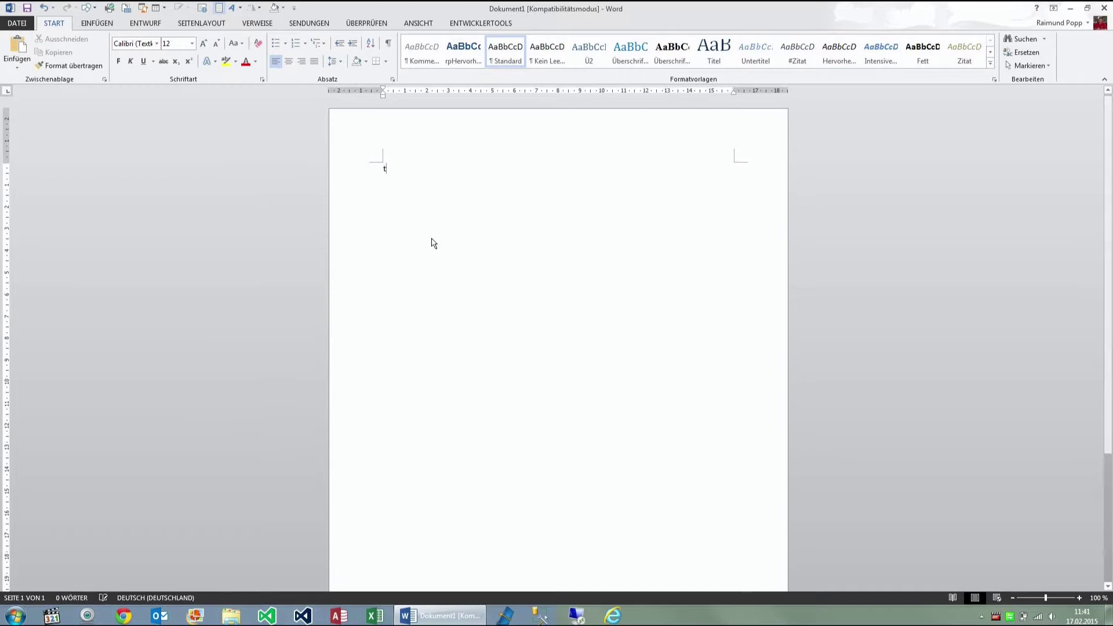
type("est Cloud")
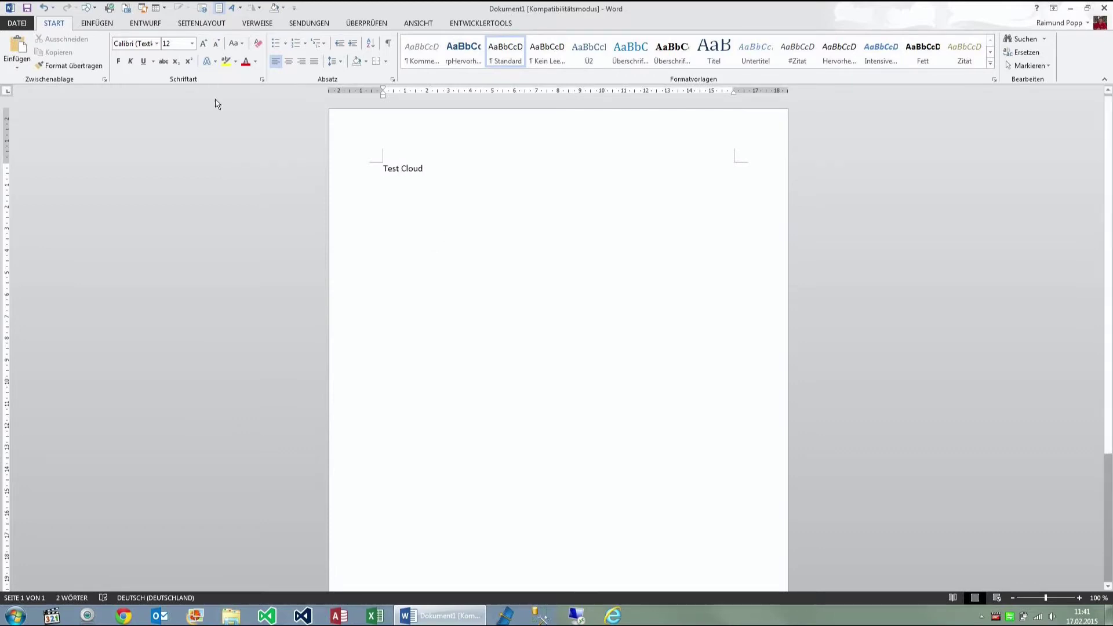
Step: Save the document as Test Cloud.docx in the test folder of the personal OneDrive and close Word
left_click(21, 21)
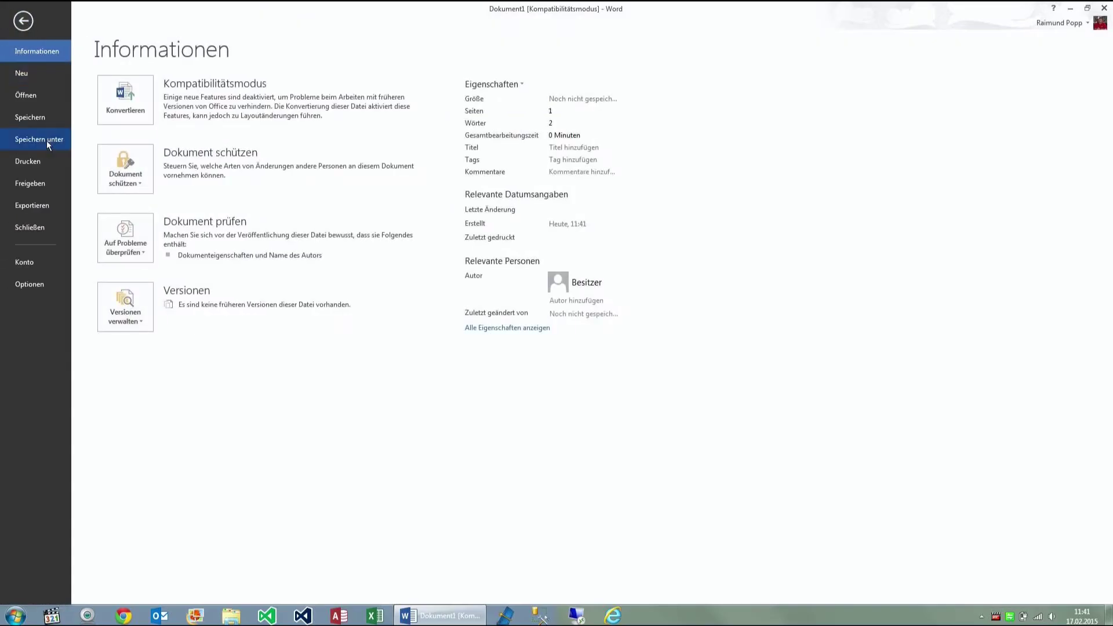
left_click(47, 141)
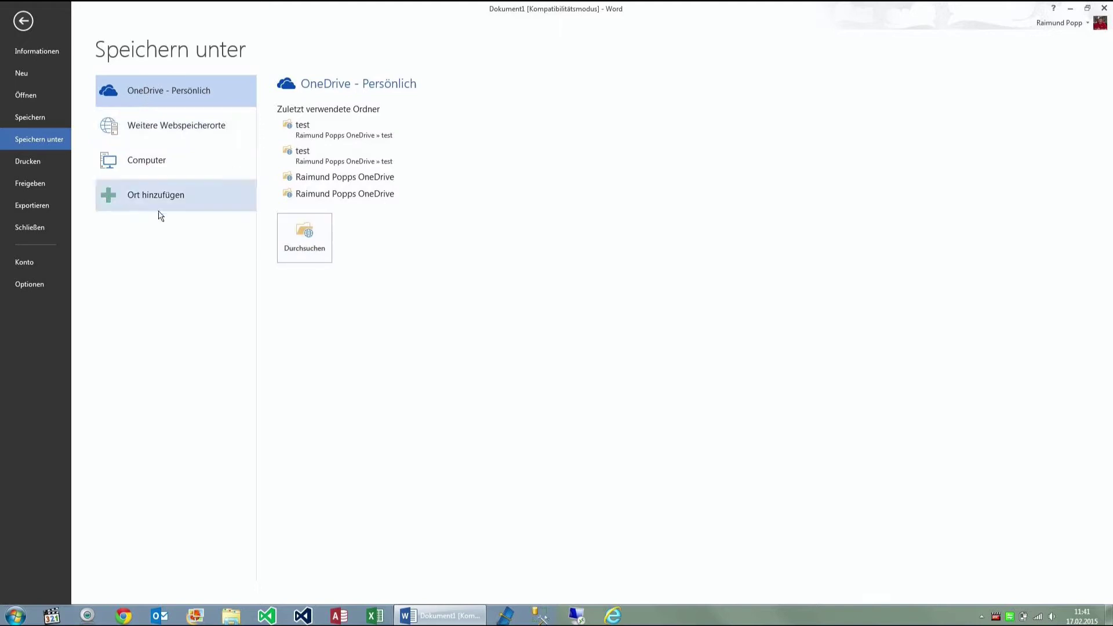
left_click(293, 133)
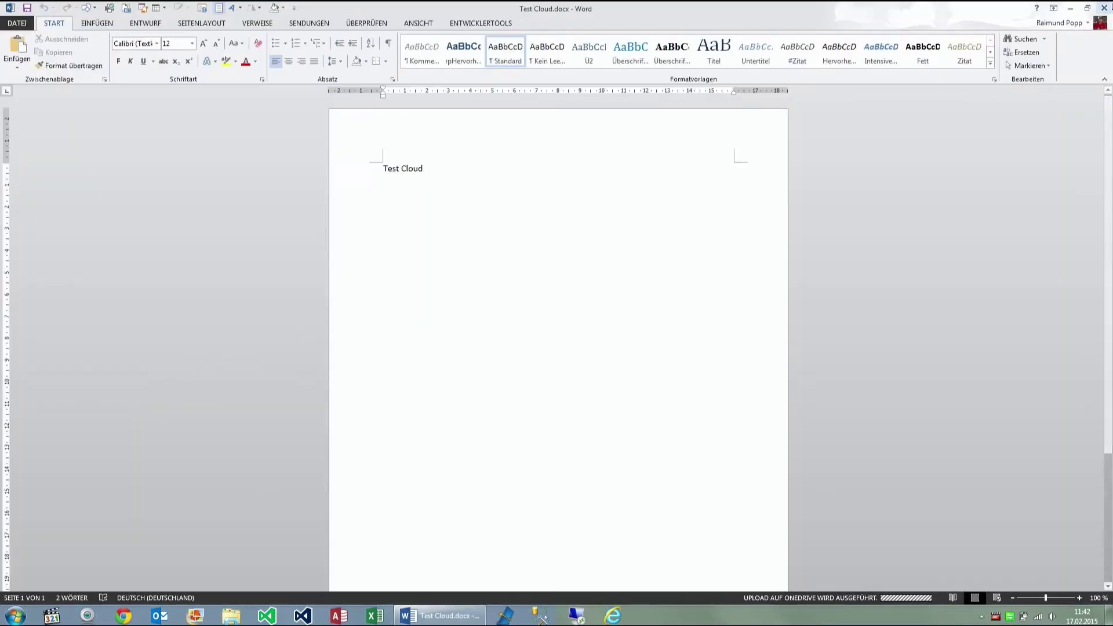
left_click(1105, 7)
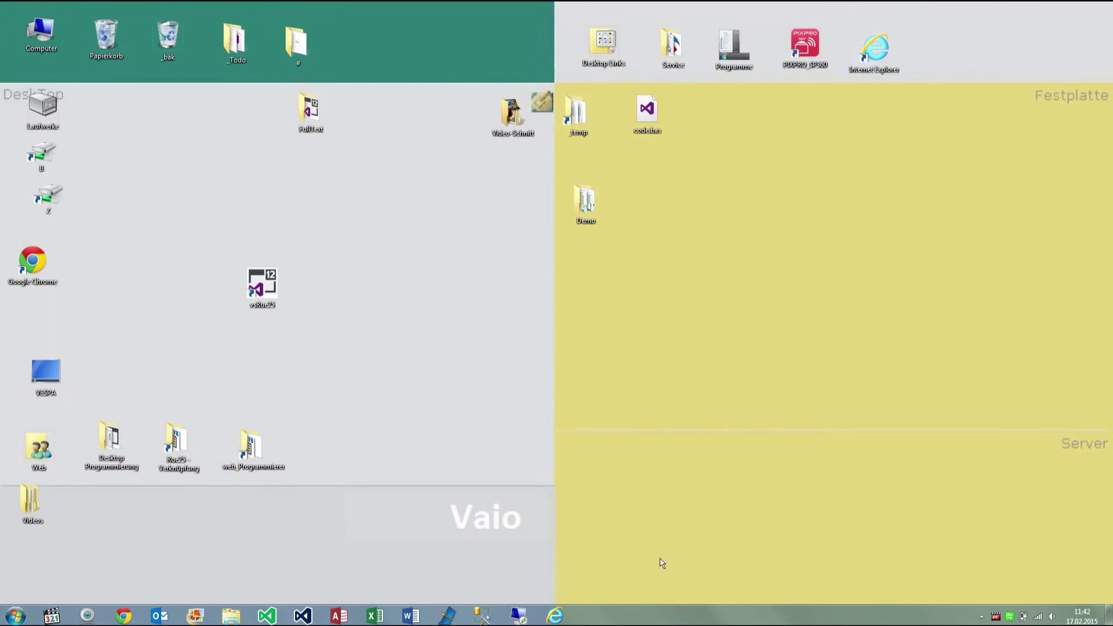
Step: Check the OneDrive sync status in the notification area and open the OneDrive storage management page
left_click(981, 617)
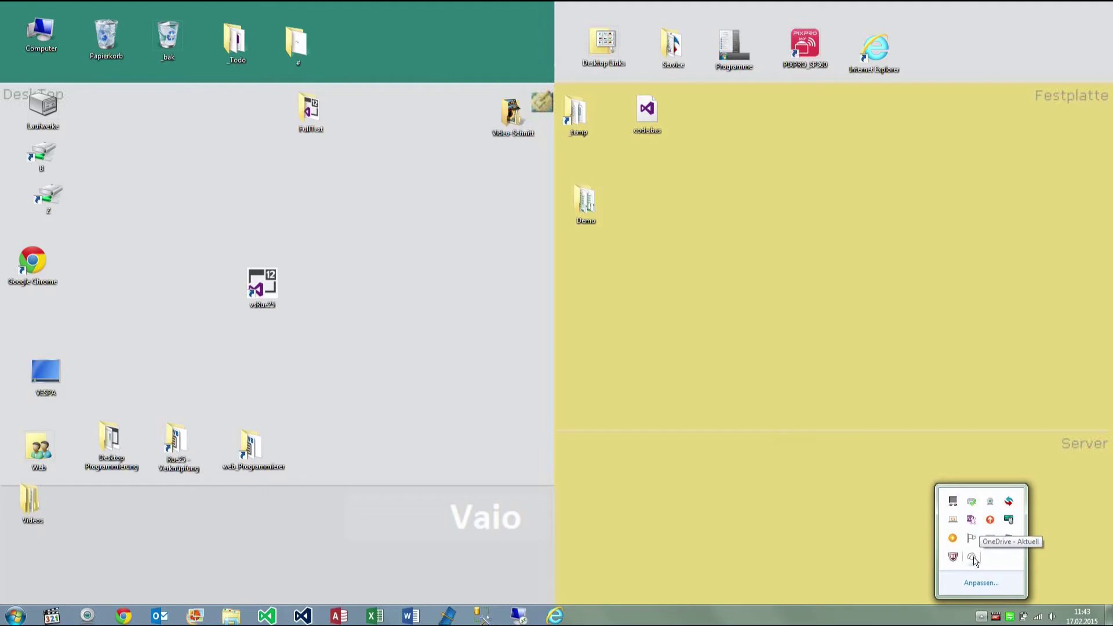
left_click(973, 557)
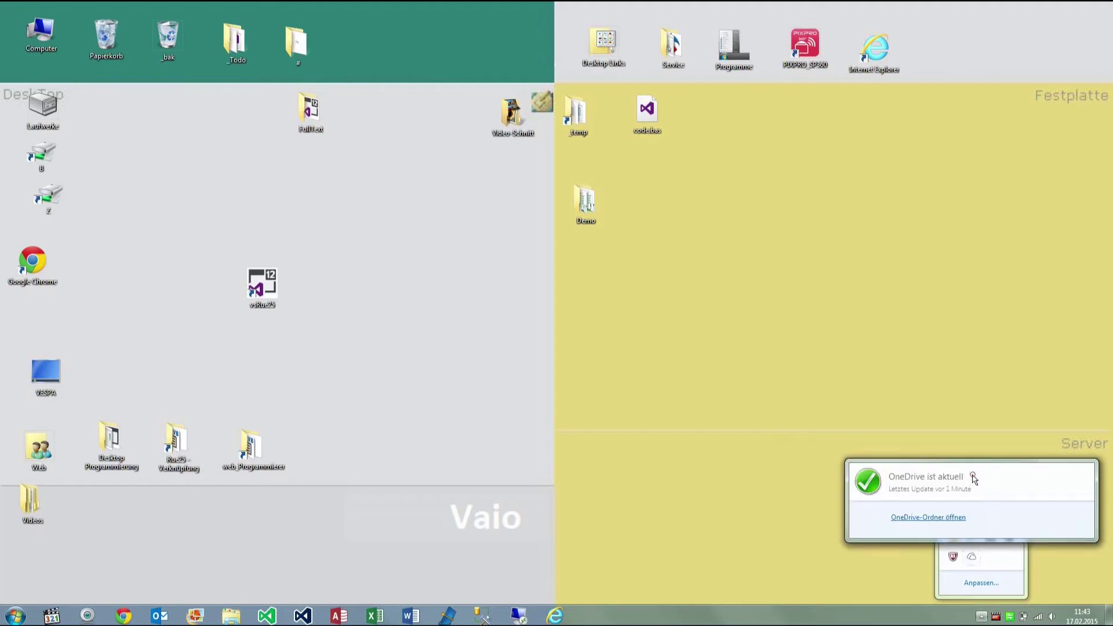
right_click(973, 558)
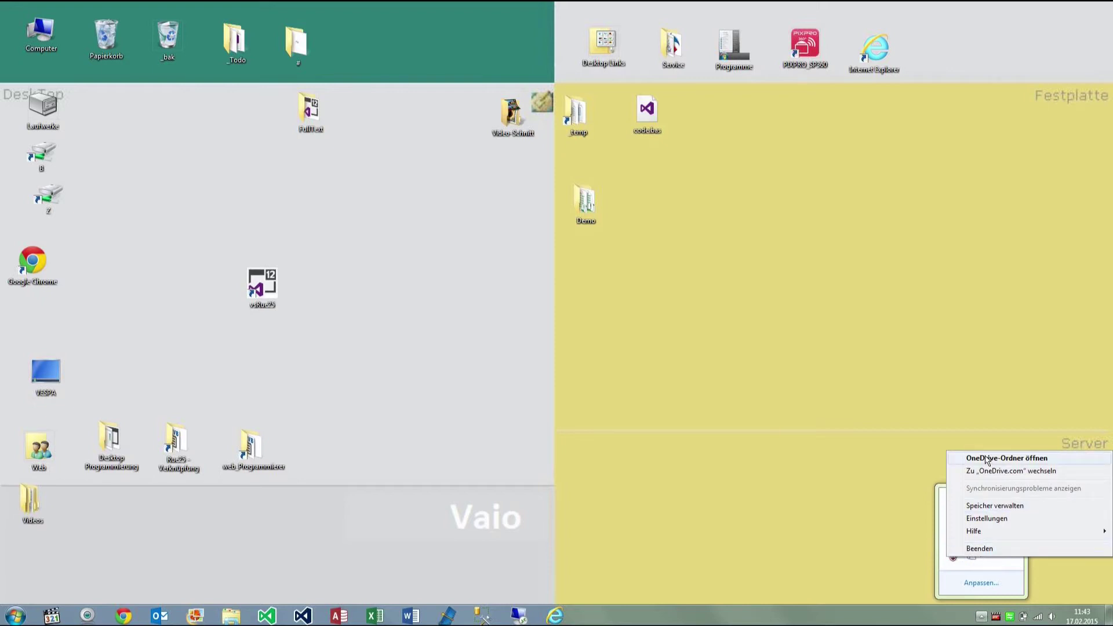
left_click(993, 505)
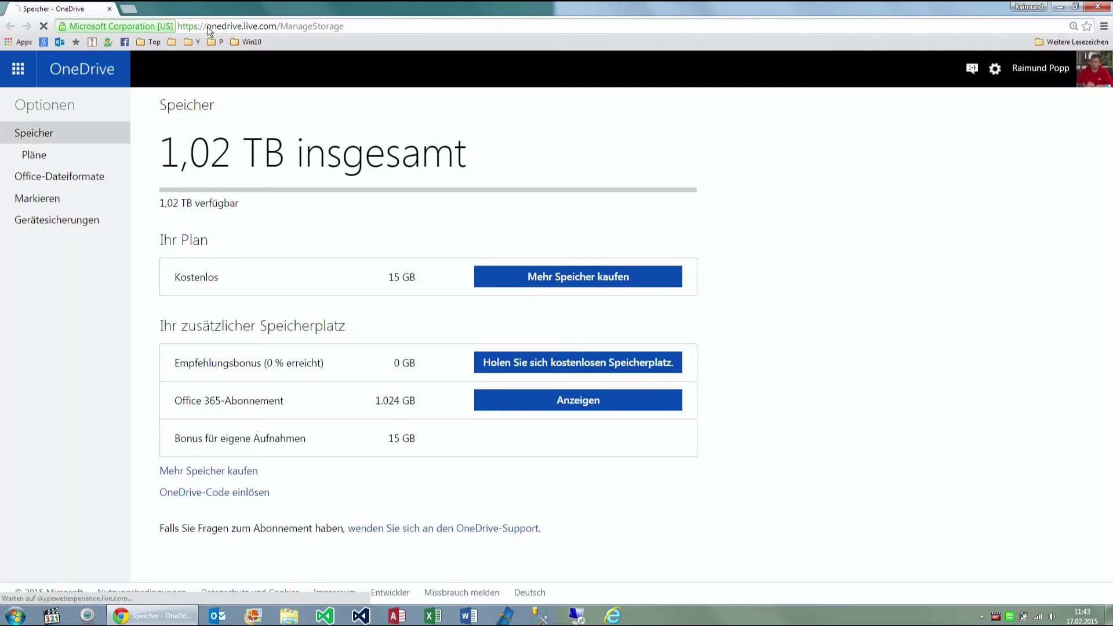
Step: Examine the OneDrive web address and total storage, and open the purchasable storage plans to inspect the 200 GB option
left_click_drag(207, 26, 277, 26)
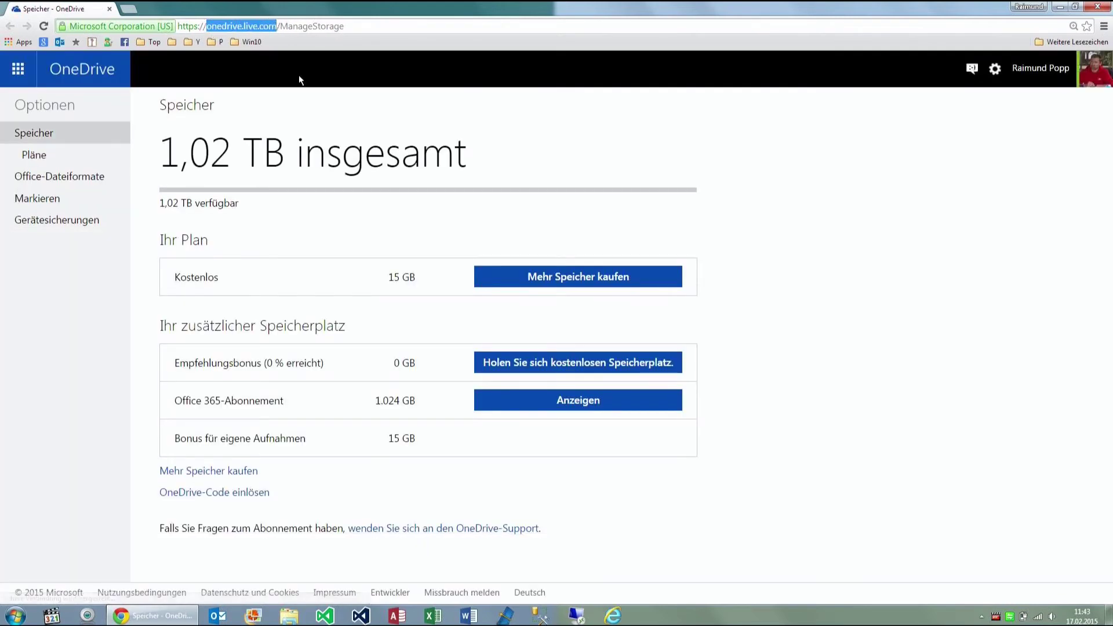
left_click_drag(167, 153, 469, 147)
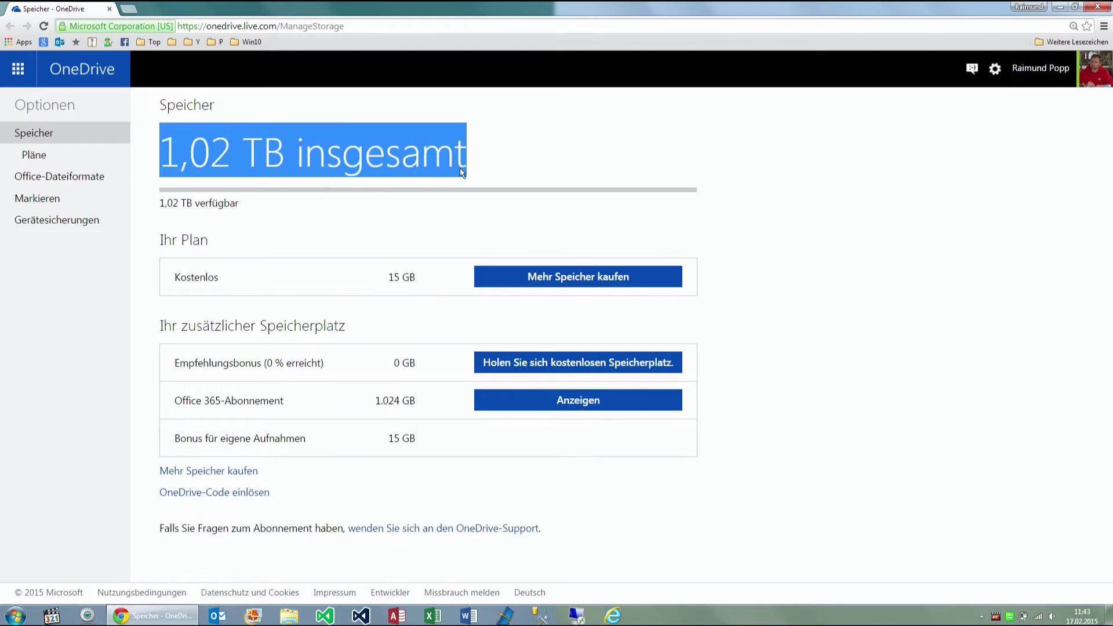
double_click(276, 29)
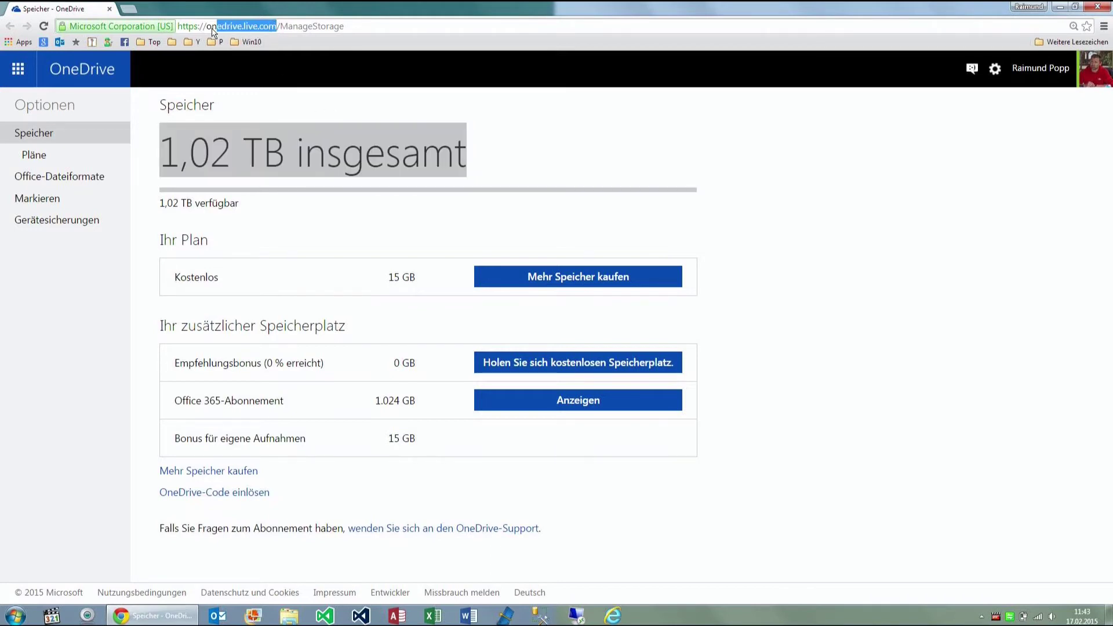
double_click(301, 26)
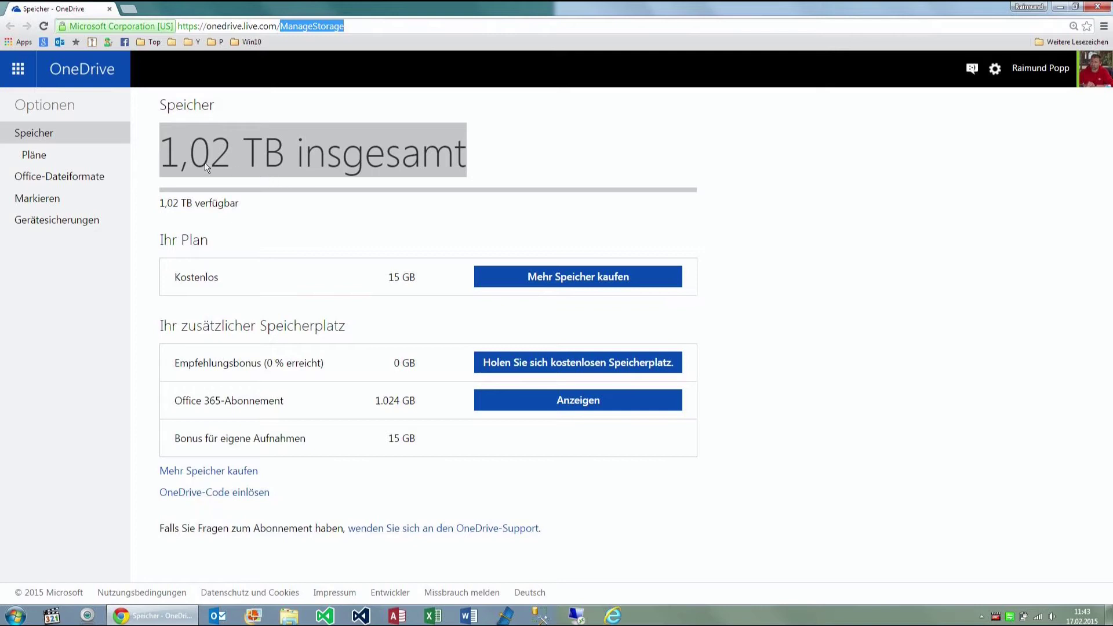
left_click_drag(169, 155, 229, 155)
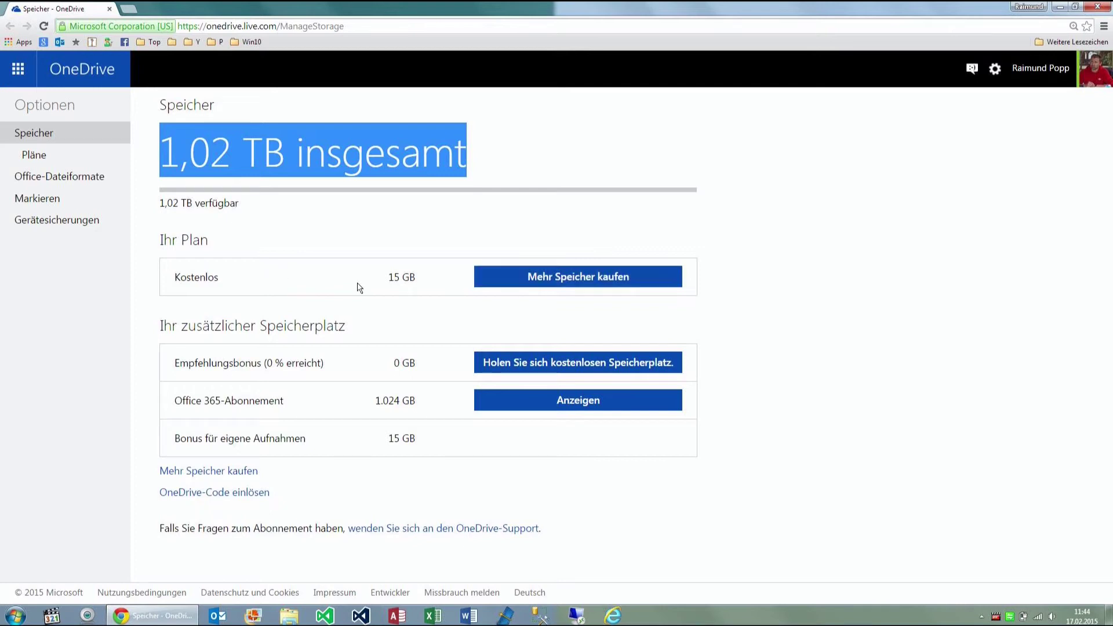
left_click(566, 277)
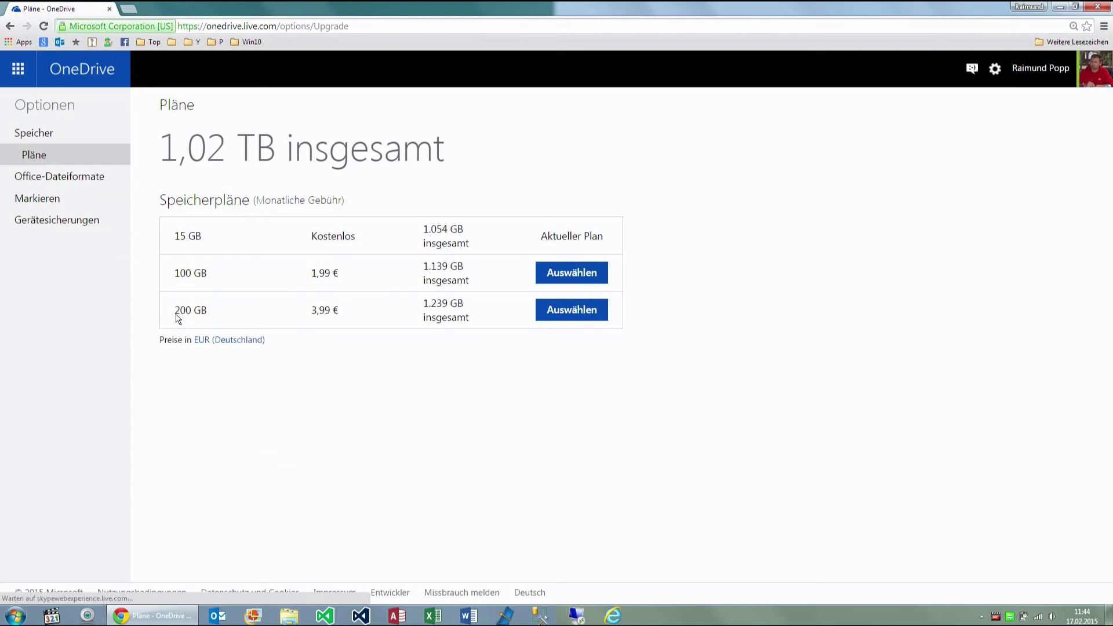
left_click_drag(175, 315, 346, 314)
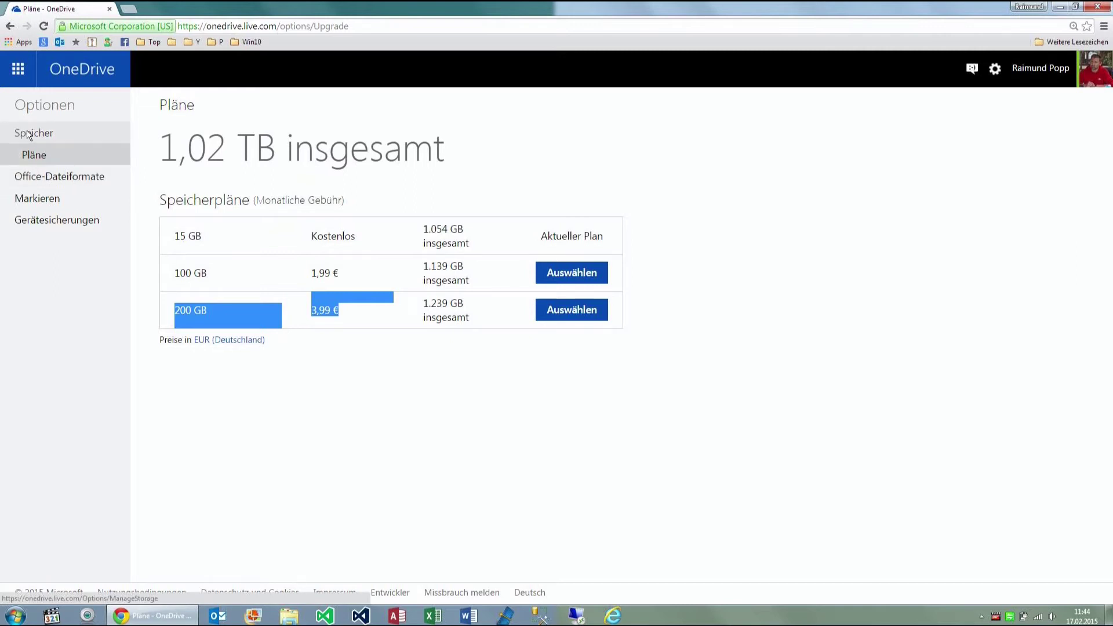
Step: Open the local OneDrive folder from the OneDrive status notification and display its full path
left_click(981, 617)
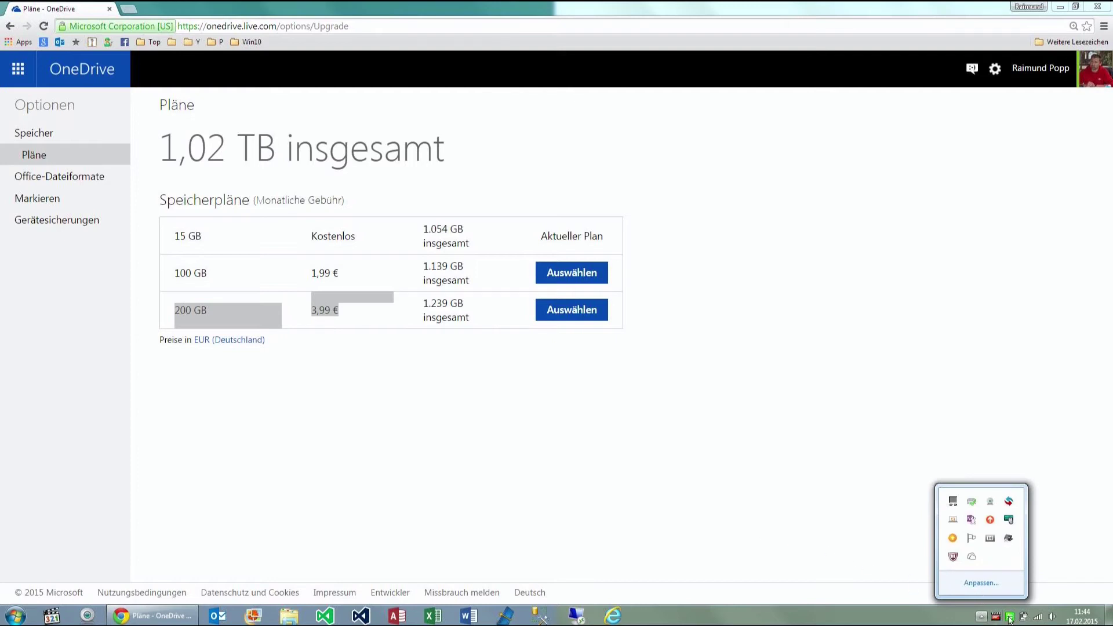
left_click(972, 558)
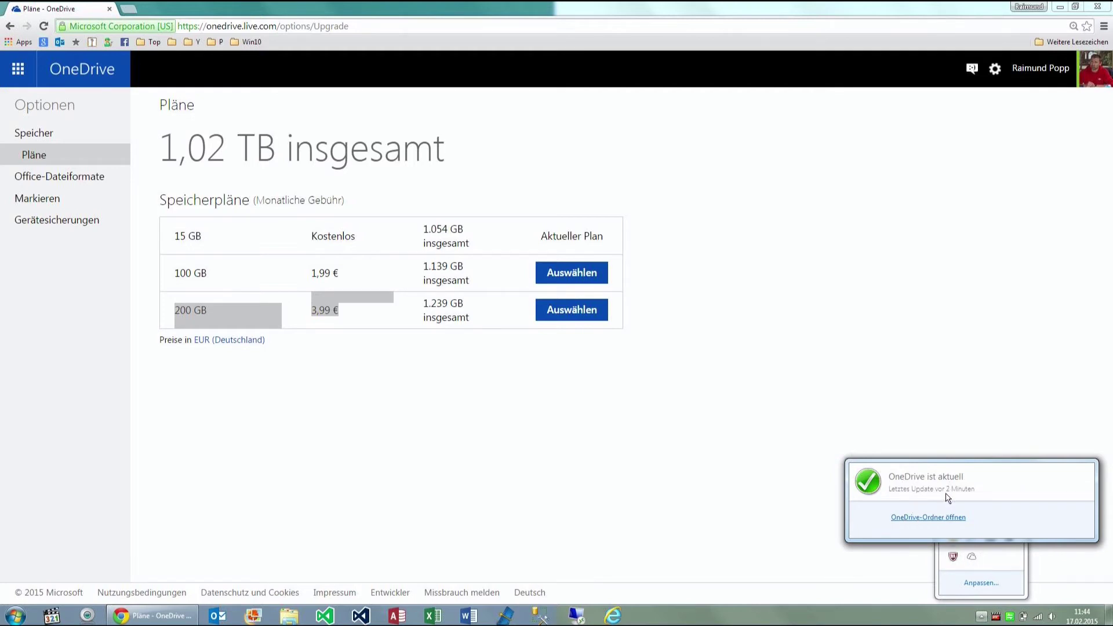
left_click(909, 517)
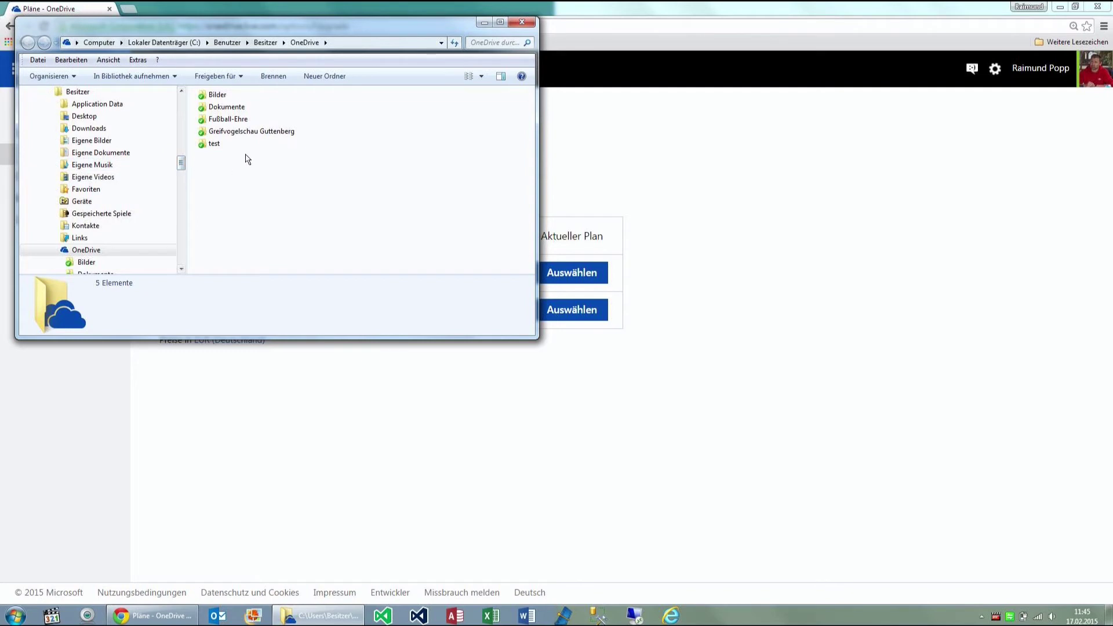
left_click(359, 45)
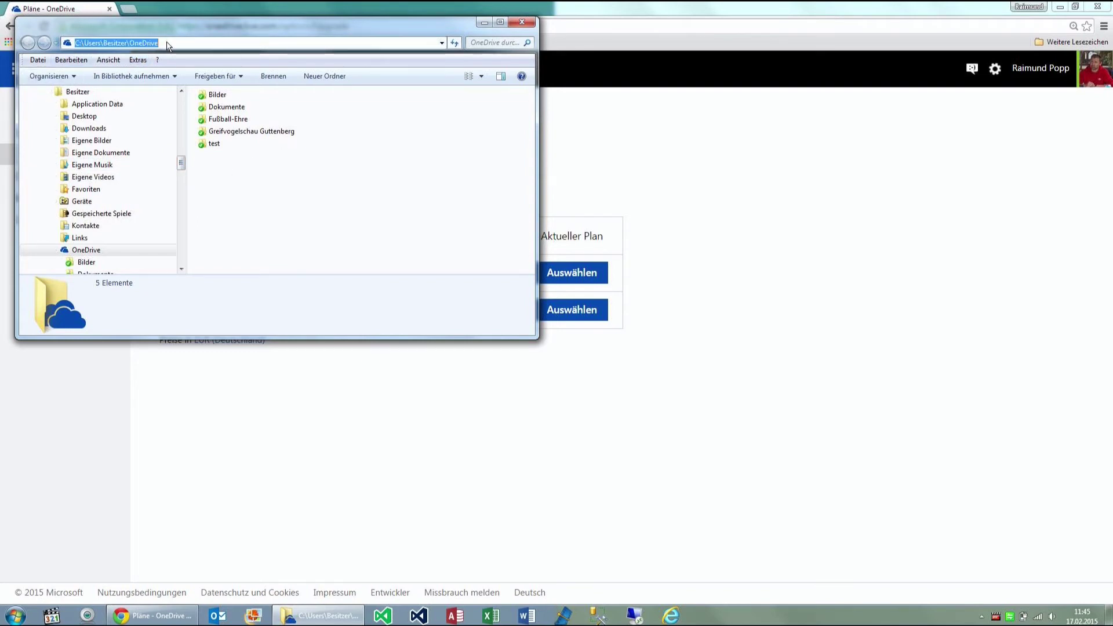
Step: Dock the OneDrive folder window to the right half of the desktop and close the browser
left_click_drag(350, 24, 1112, 237)
left_click(395, 9)
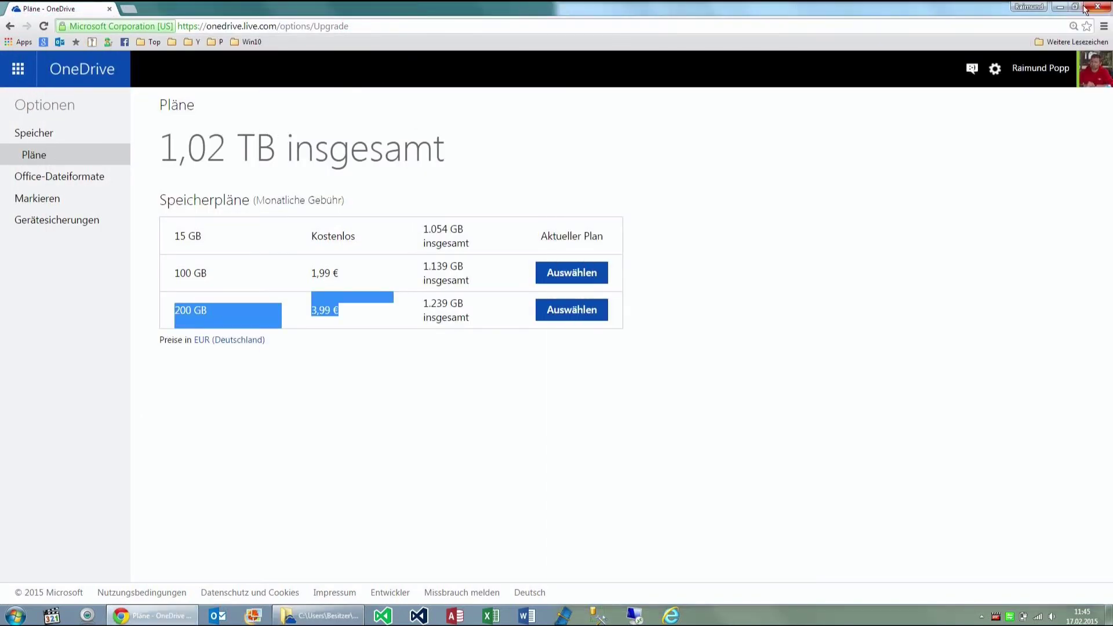
left_click(1099, 7)
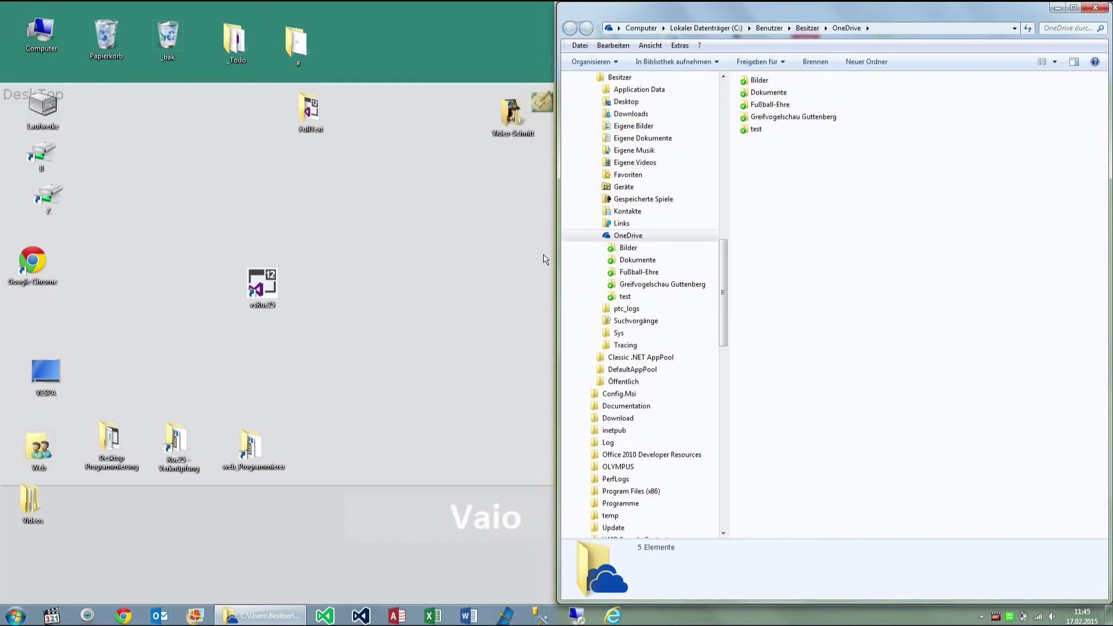
Step: Open the pinned _temp folder in a second Explorer window and dock it to the left half of the desktop
left_click(385, 433)
right_click(280, 622)
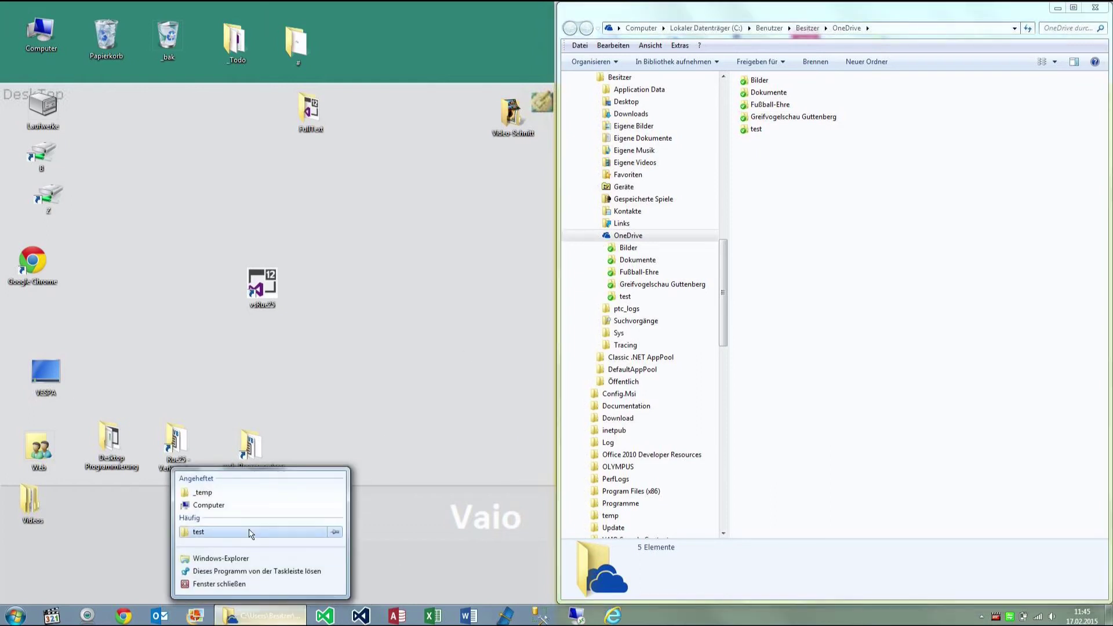
left_click(221, 492)
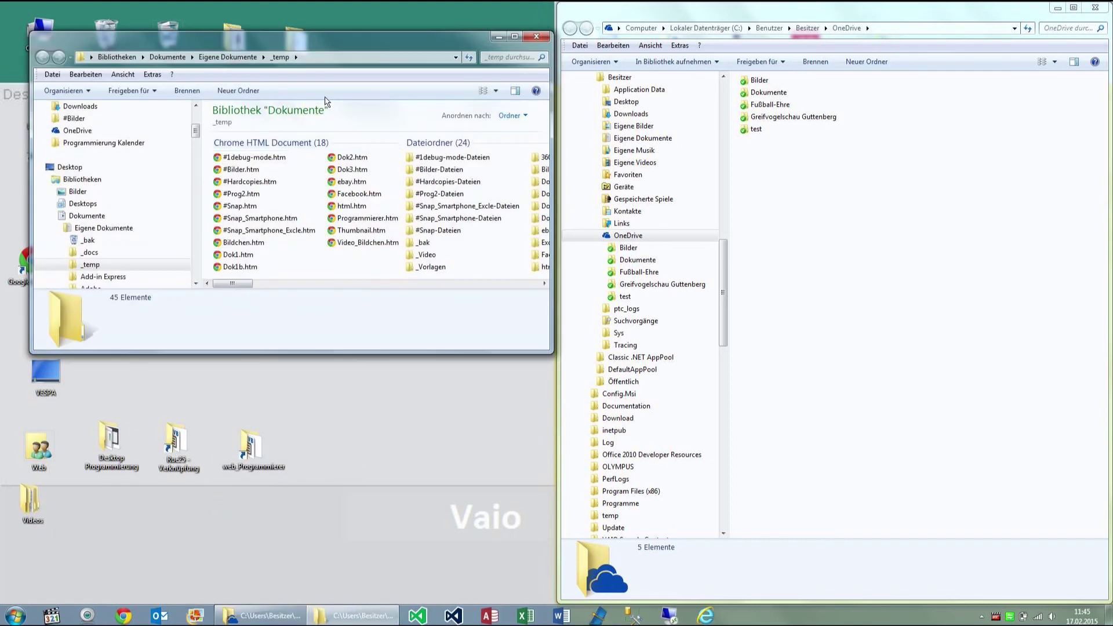
left_click_drag(319, 41, 1, 36)
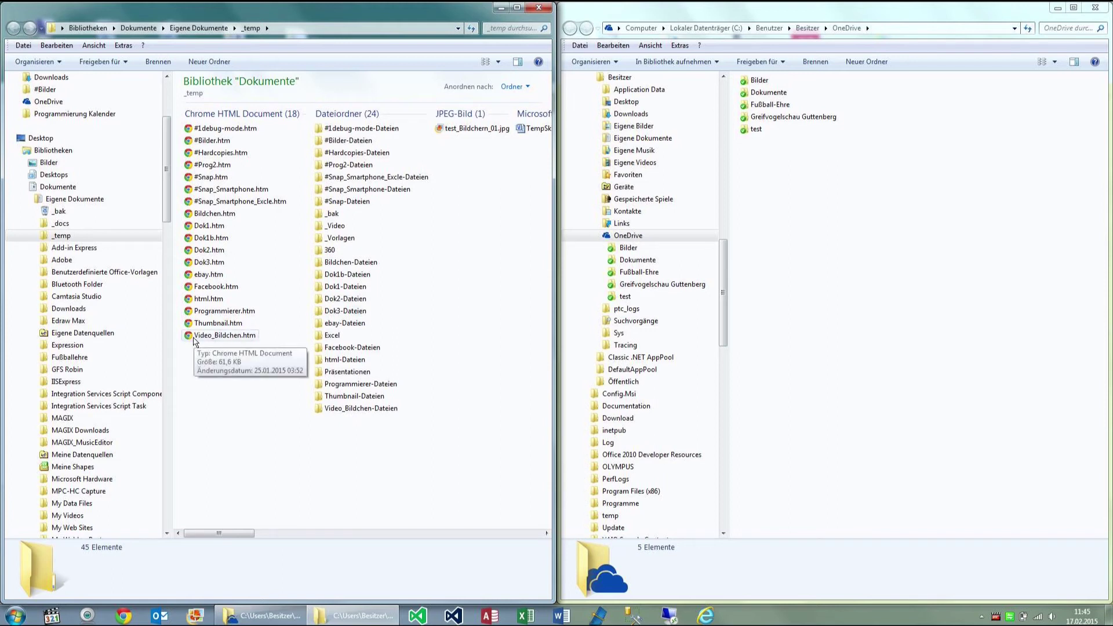
Step: Copy Video_Bildchen.htm from the _temp folder into the OneDrive folder
left_click_drag(200, 340, 798, 275)
key("ctrl")
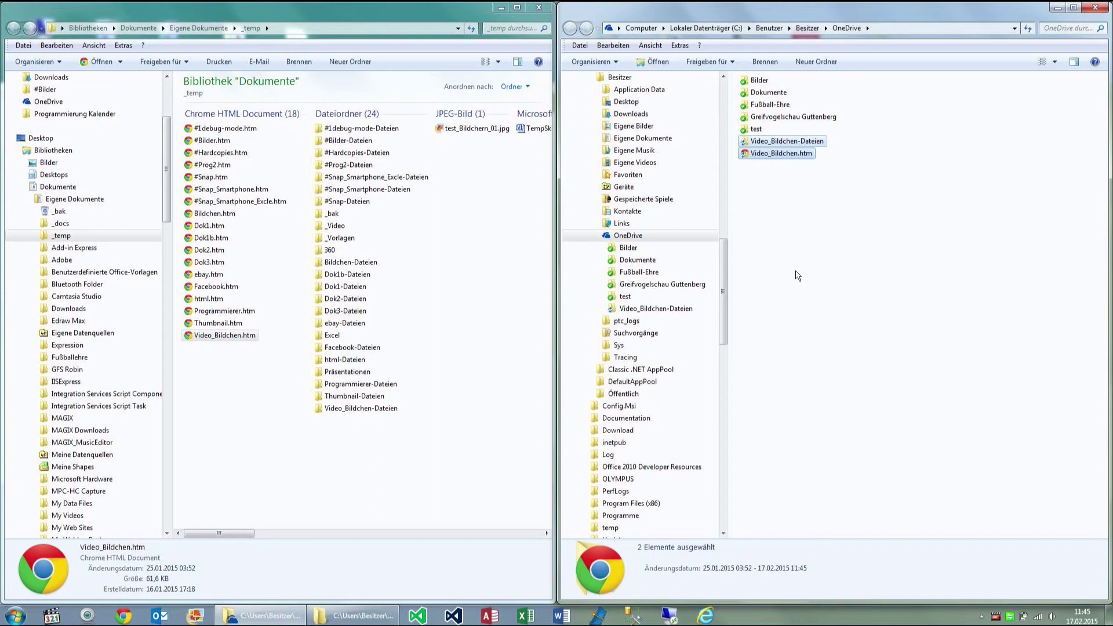
mouse_move(746, 160)
Step: Open the Office Upload Center and inspect its upload-all command and the choices for filtering the file list
left_click(981, 616)
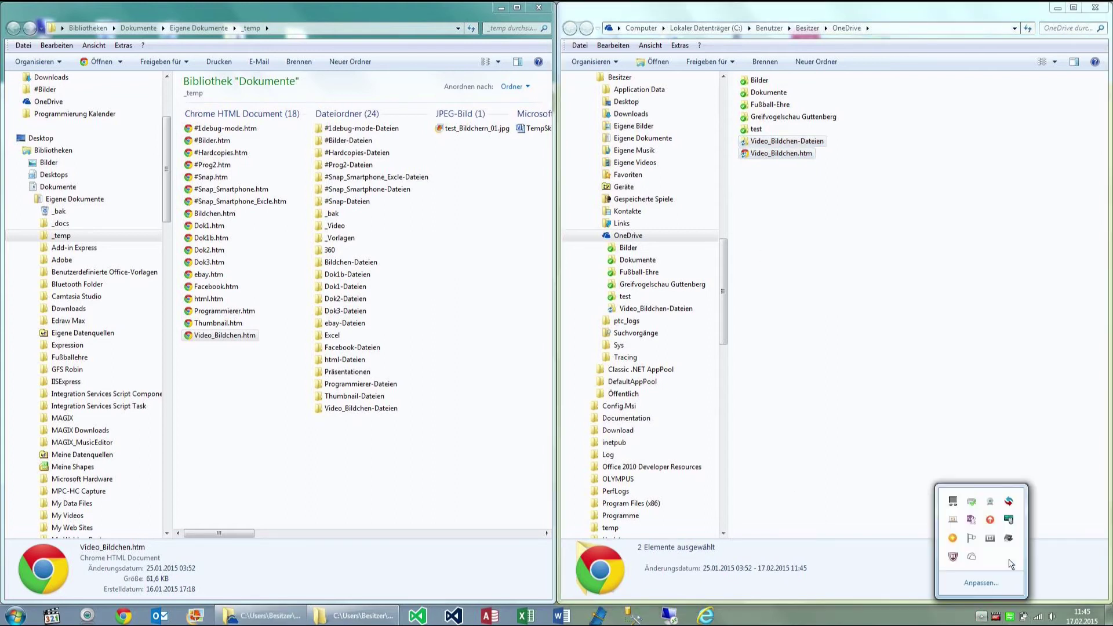
right_click(990, 522)
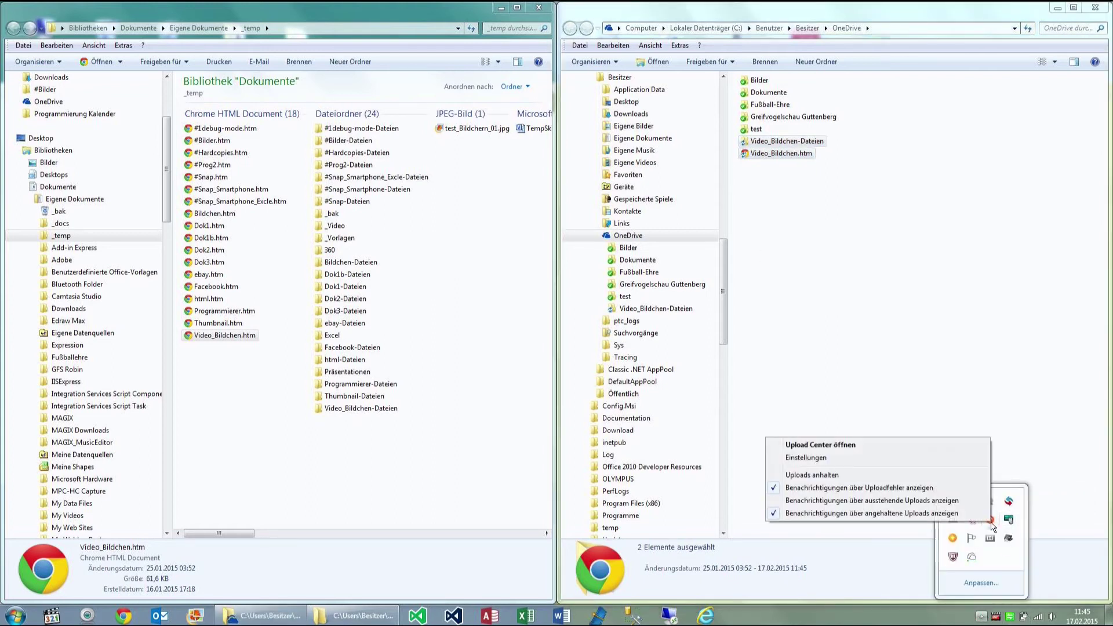
left_click(820, 445)
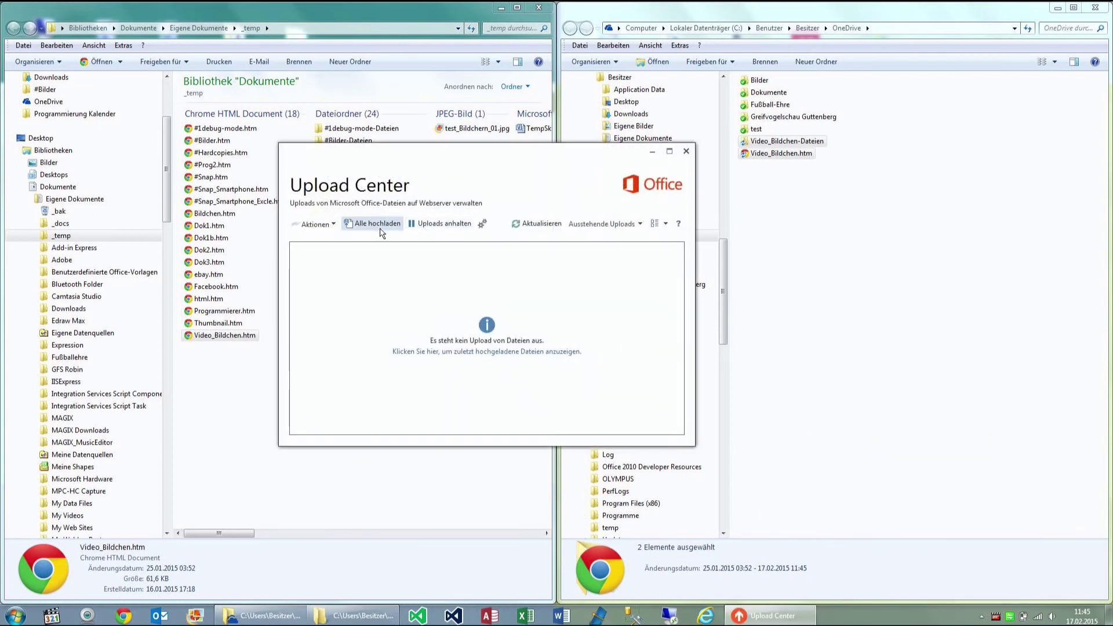
left_click(360, 224)
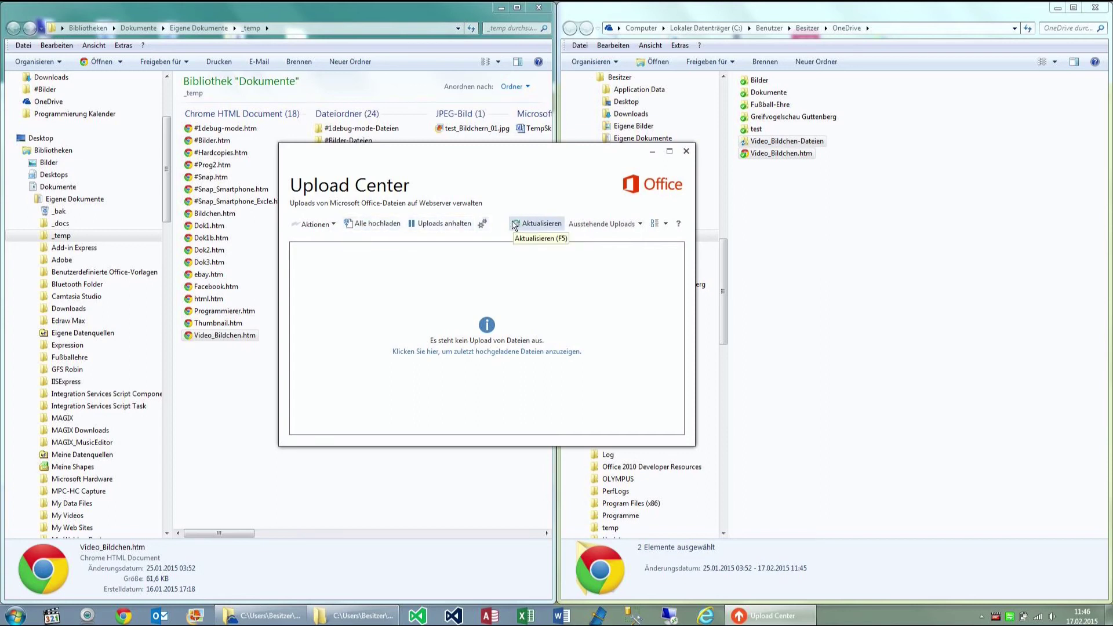
left_click(636, 224)
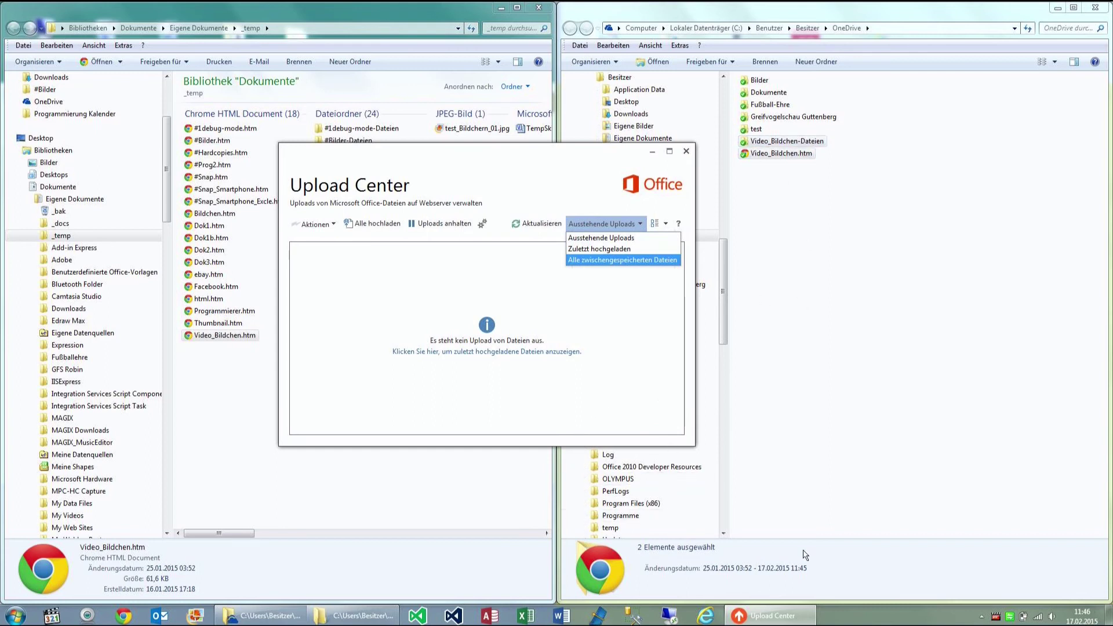
Step: Open the local OneDrive folder through the OneDrive client in the notification area and close that folder window
left_click(981, 616)
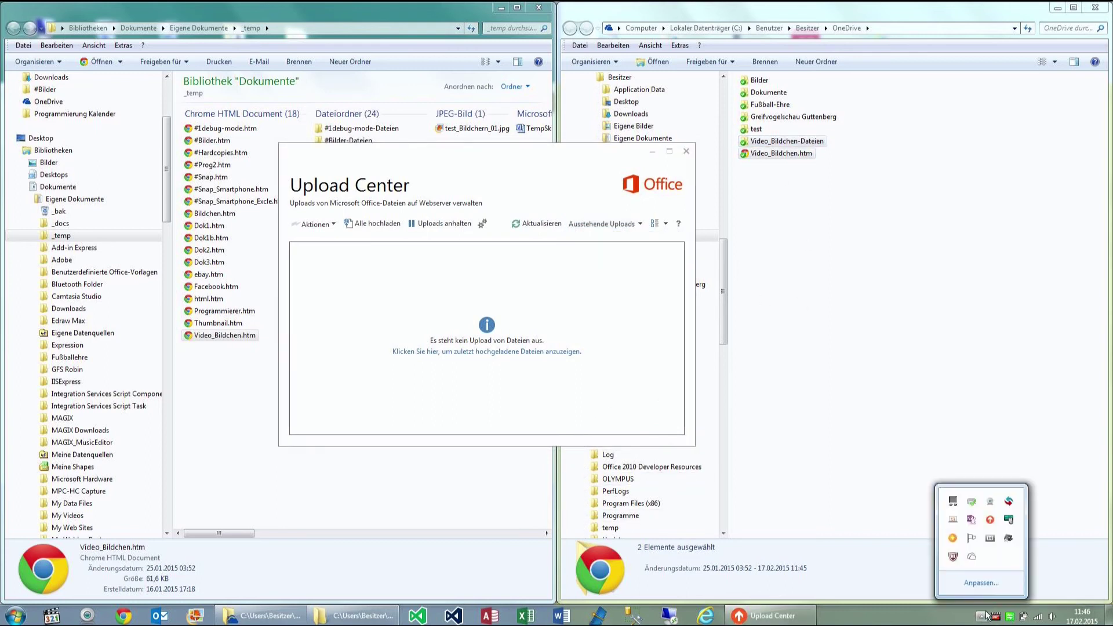
right_click(972, 558)
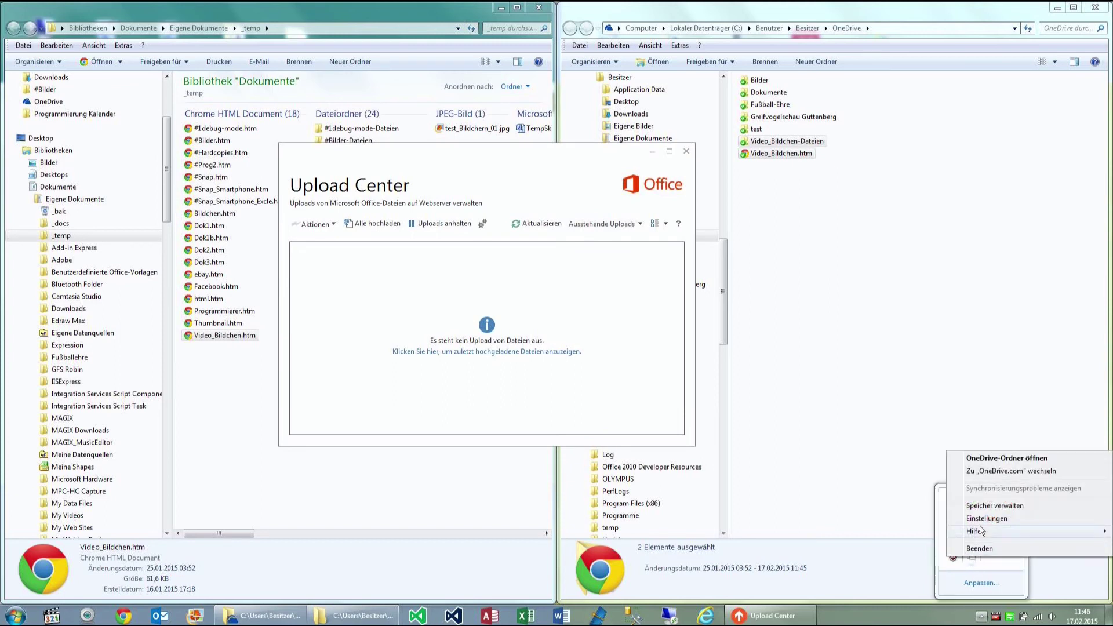
left_click(996, 459)
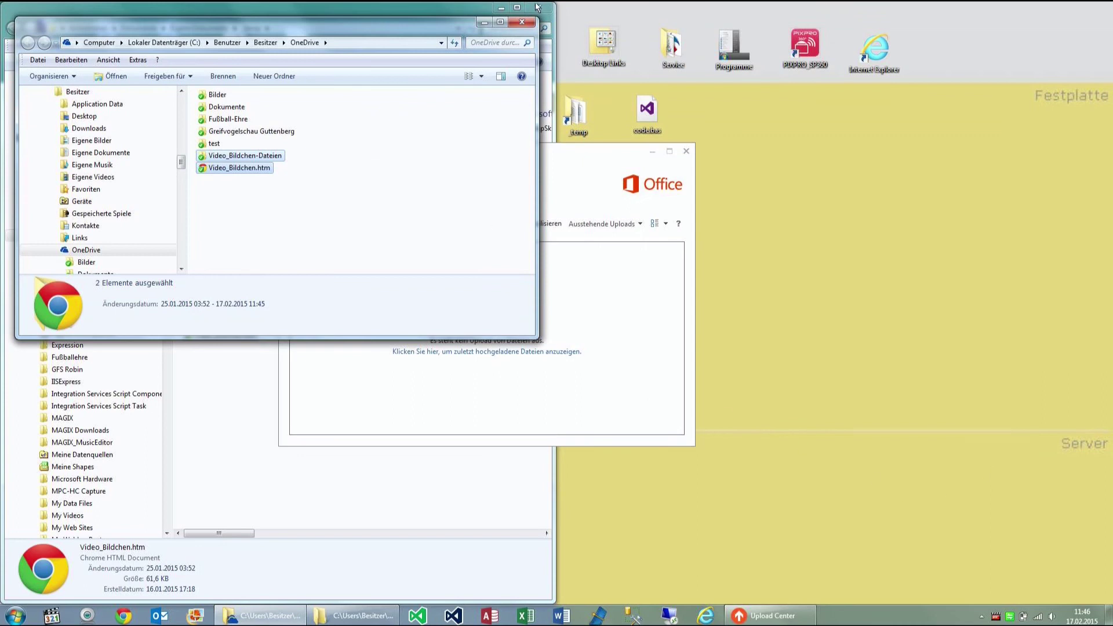
left_click(522, 23)
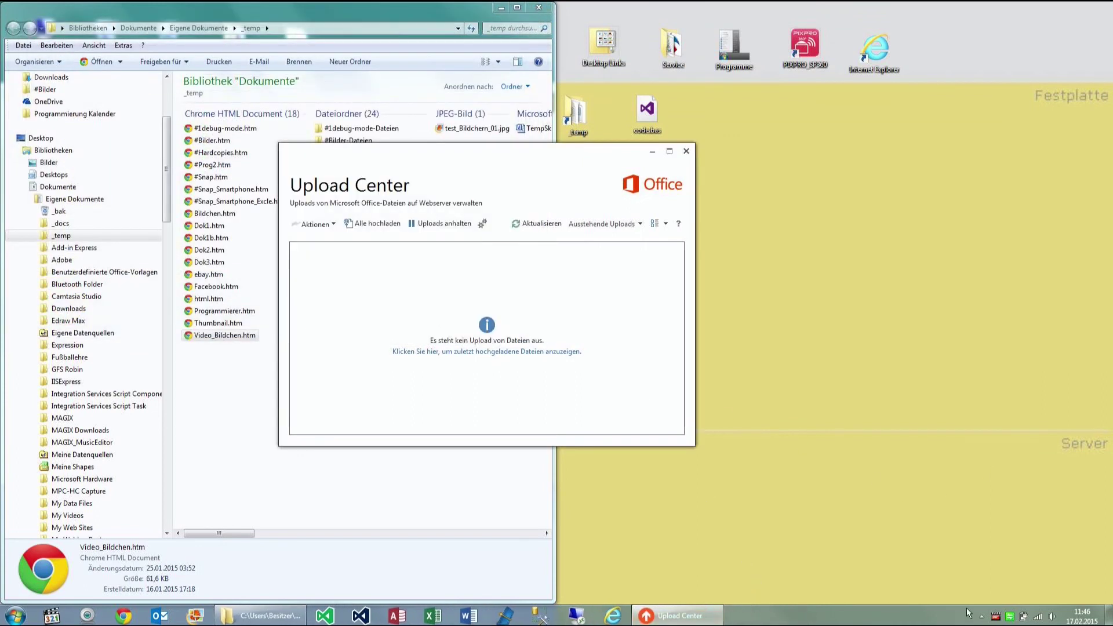
Step: Go to OneDrive.com through the OneDrive client in the notification area and highlight the site's web address and available storage
right_click(981, 619)
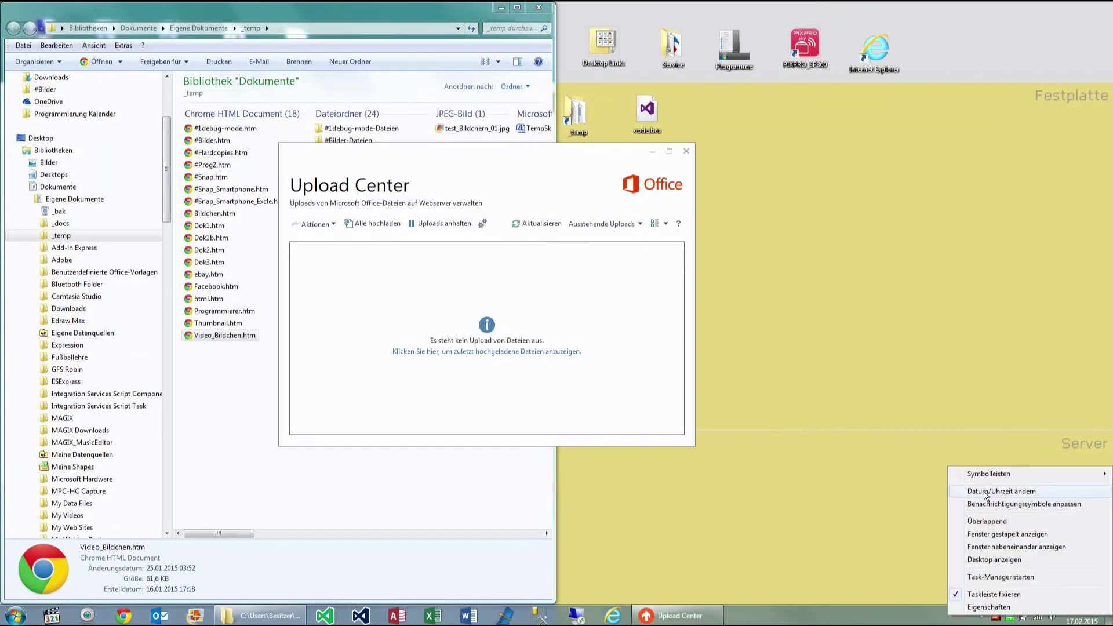
left_click(981, 617)
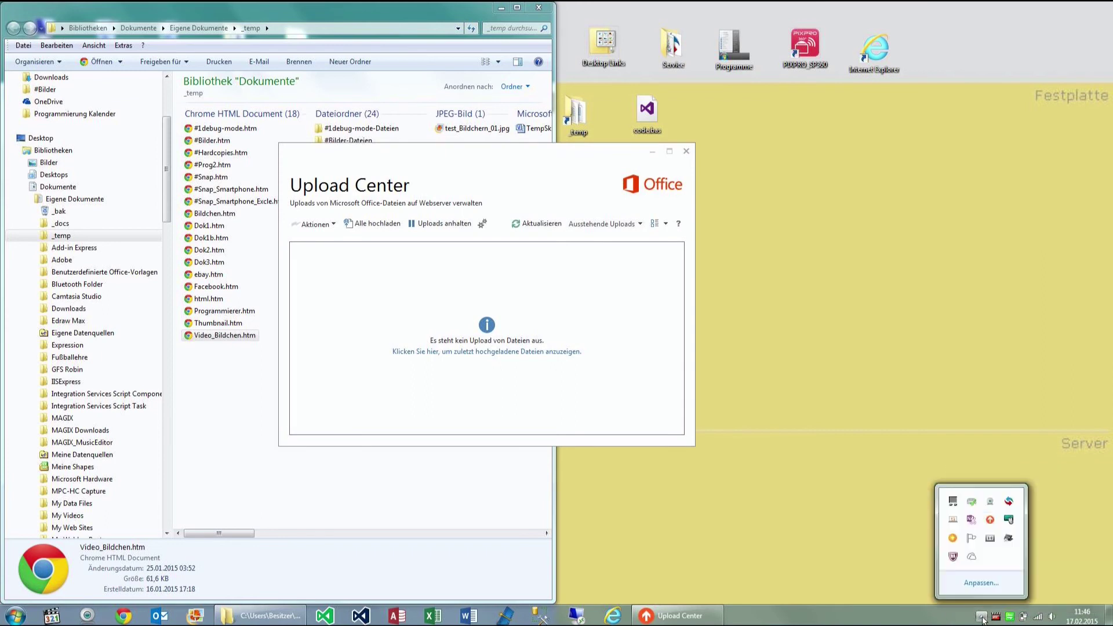
right_click(972, 557)
left_click(984, 470)
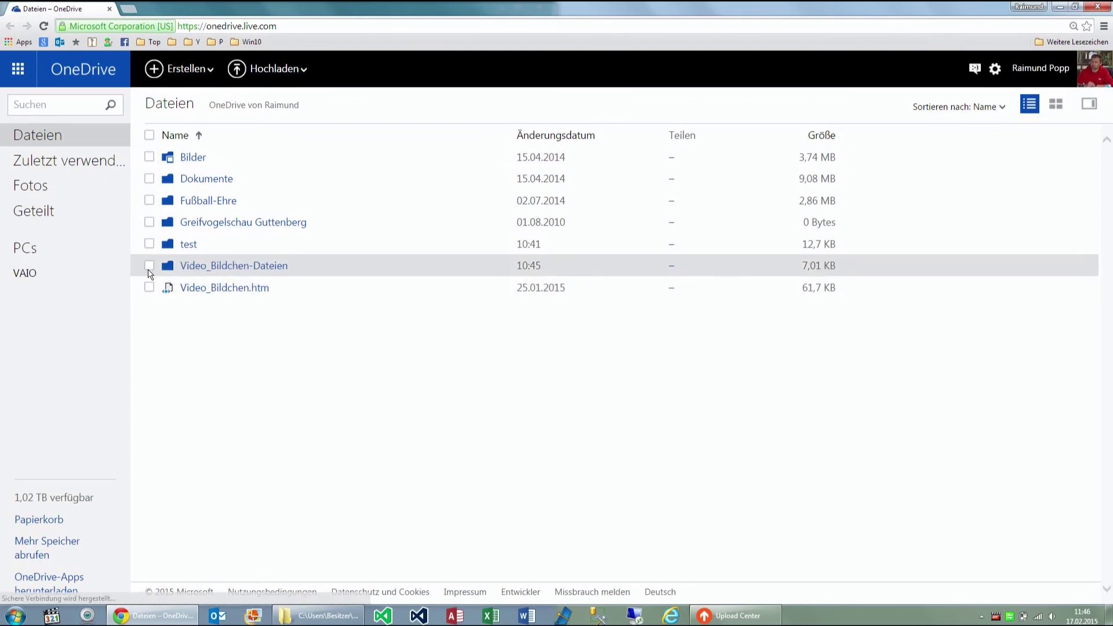
left_click(307, 27)
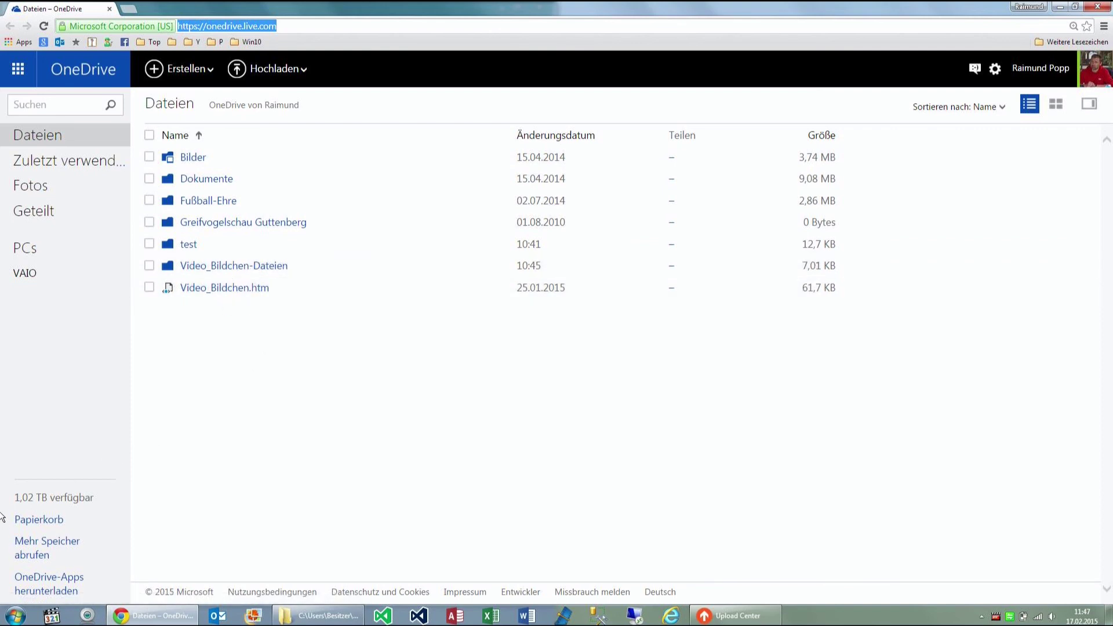
left_click_drag(15, 497, 41, 500)
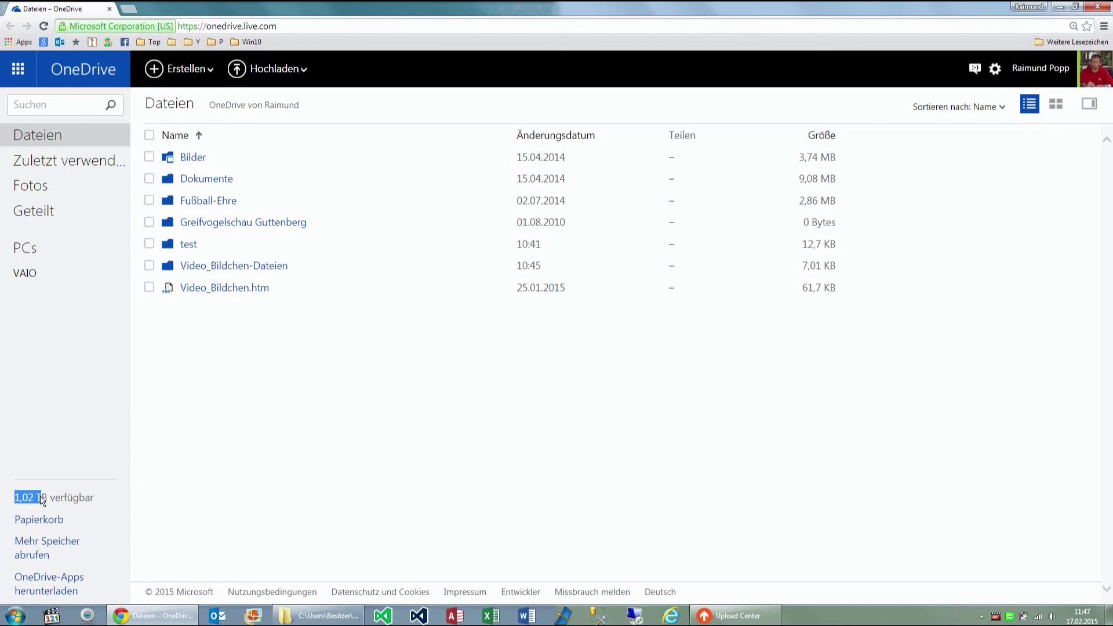
Step: Collapse the Favoriten, Dokumente and Besitzer branches in the _temp Explorer window, view the drives under Computer, and return to the OneDrive website
left_click(319, 615)
scroll(167, 194, "up", 4)
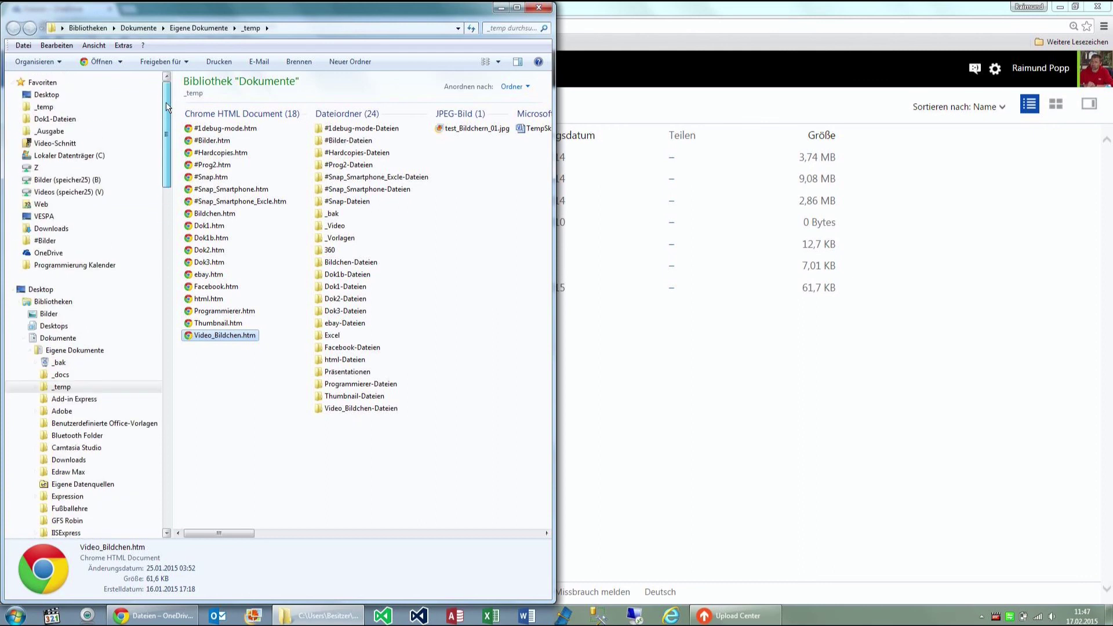
left_click(12, 83)
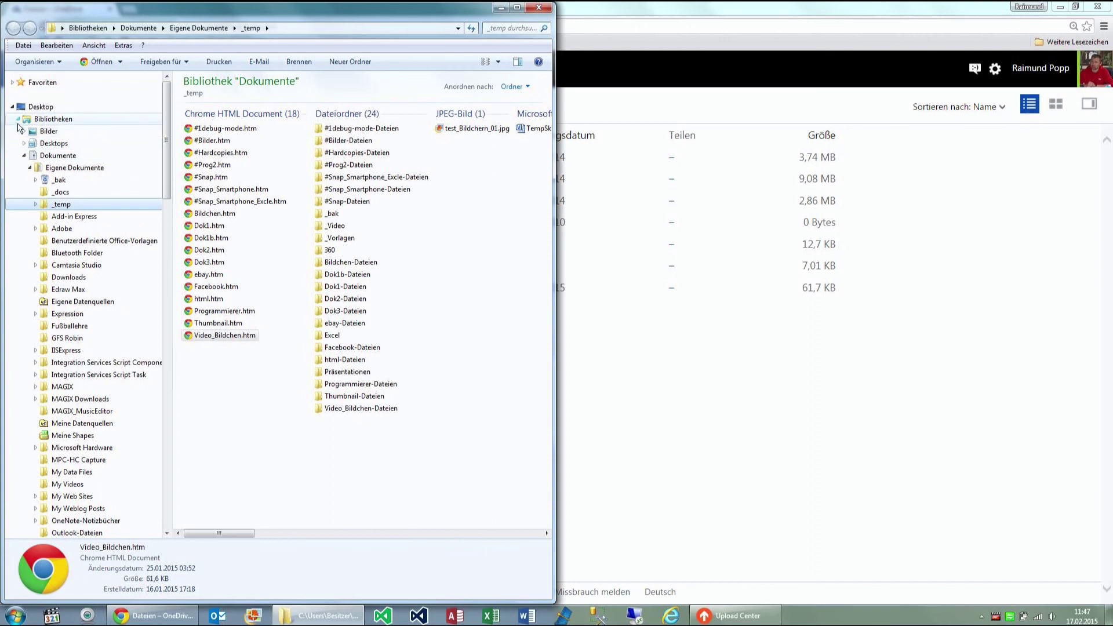
double_click(17, 120)
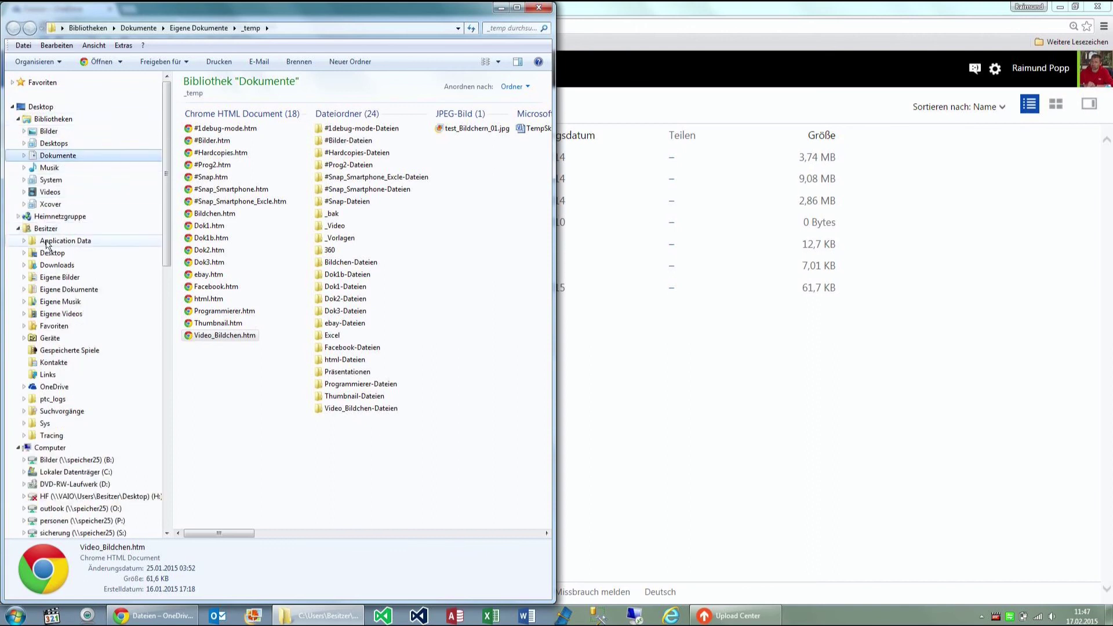
left_click(16, 230)
left_click(48, 241)
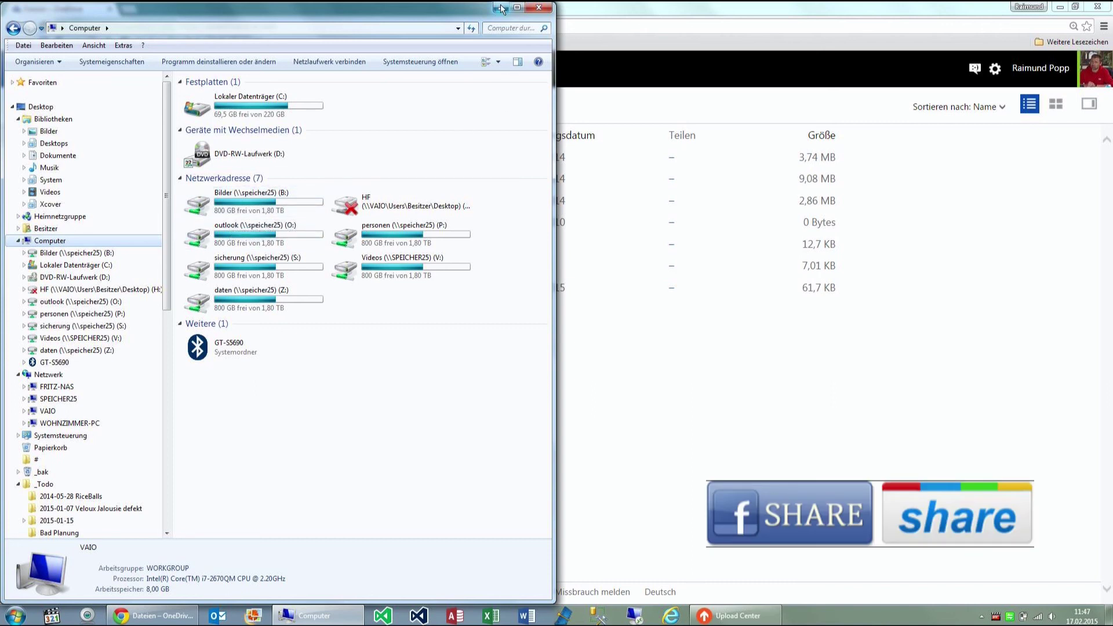
left_click(701, 360)
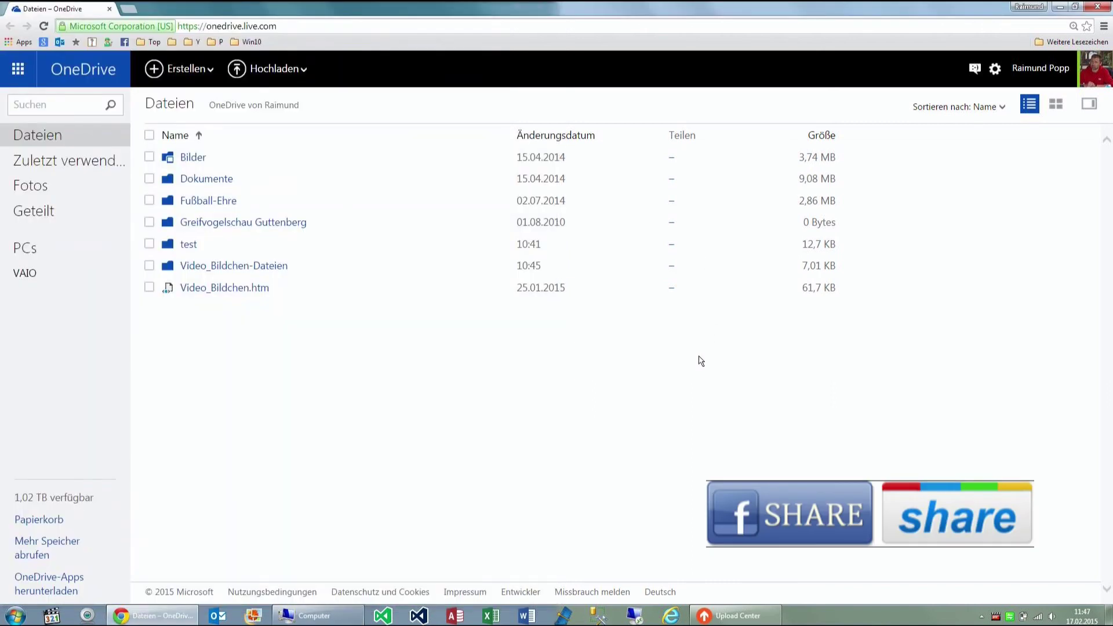